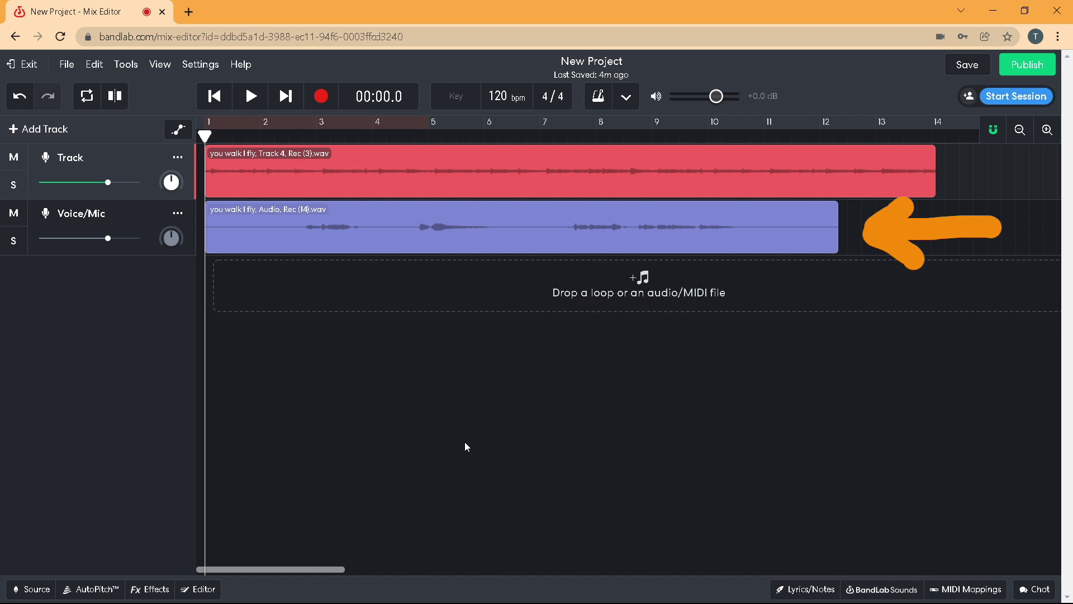
Select the Voice/Mic clip and bring up its AutoPitch panel, currently at Lightest
click(335, 242)
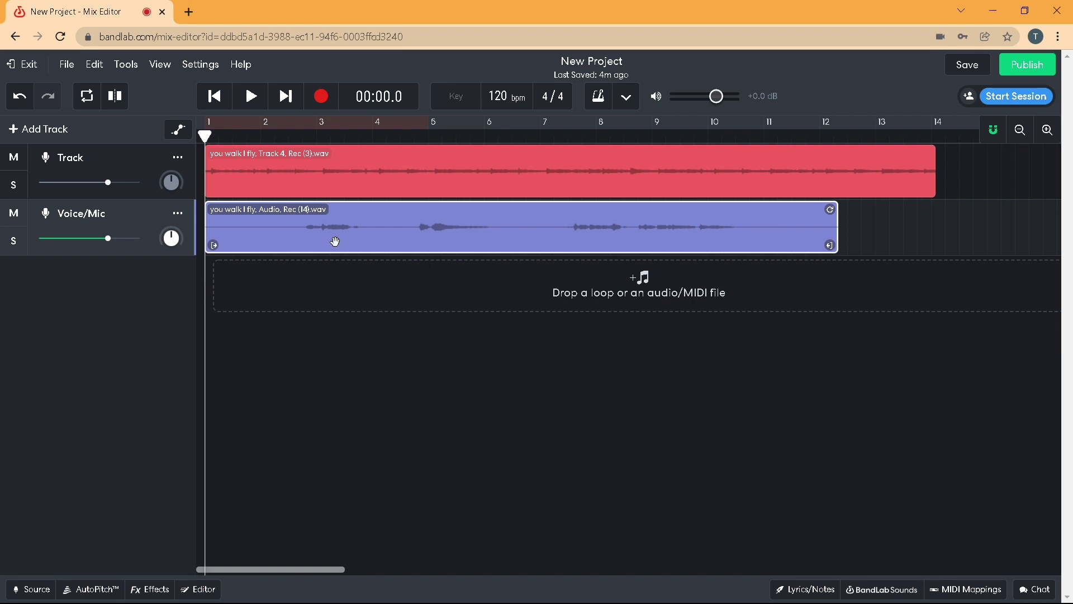
click(85, 589)
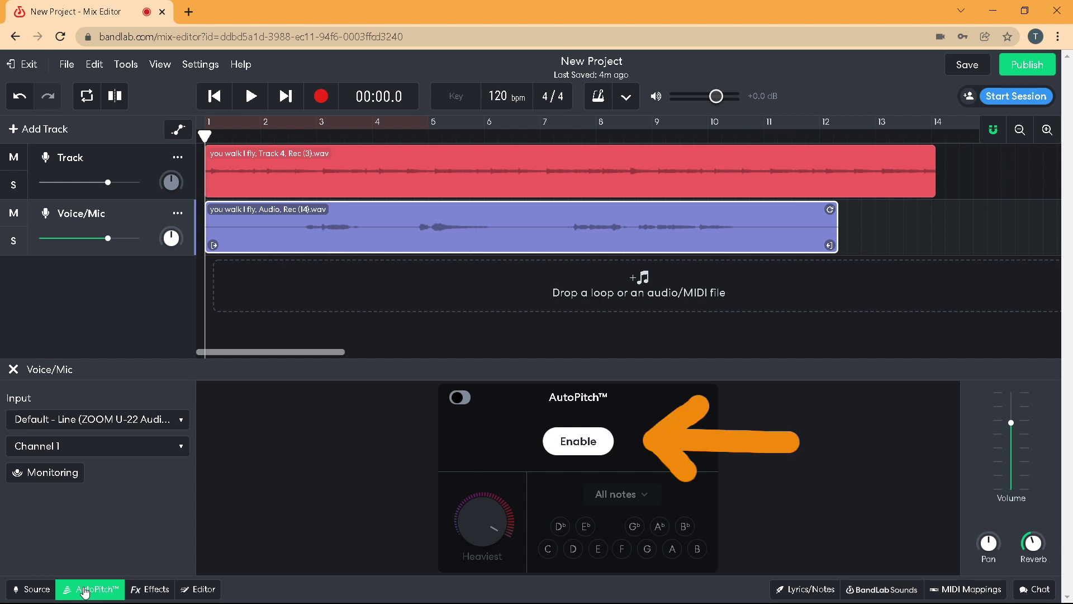
Enable AutoPitch on Voice/Mic, push strength up to Heaviest, then settle it at Light
click(578, 441)
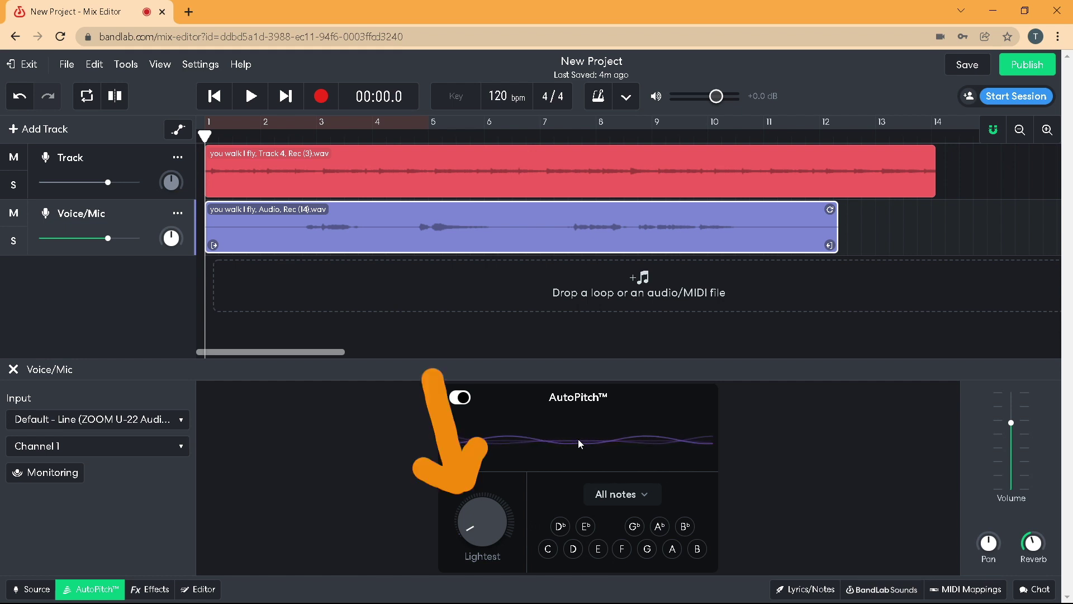
mouse_move(483, 523)
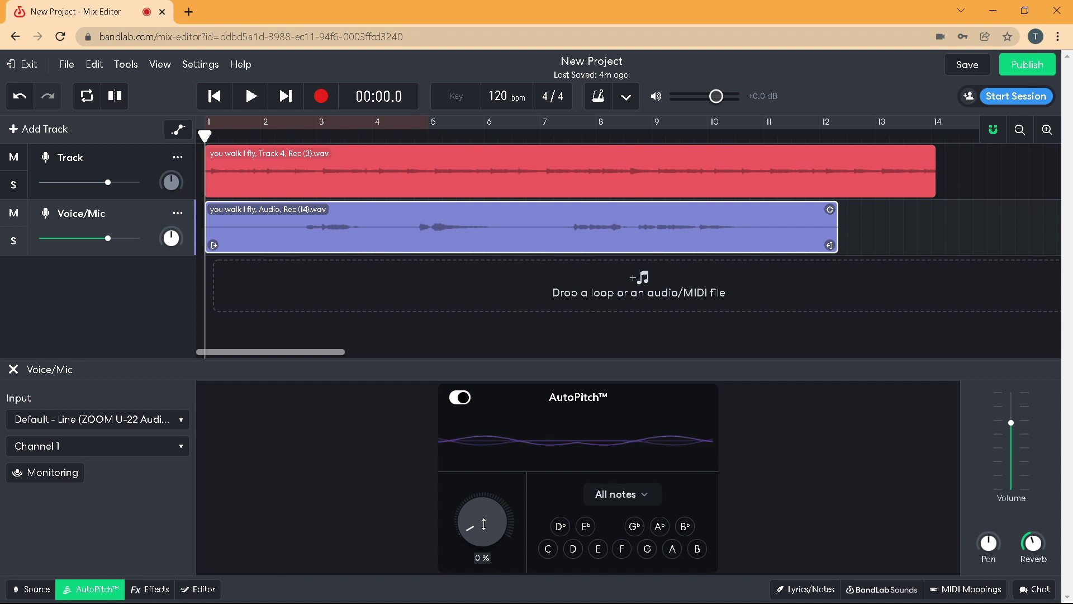
drag(484, 523, 479, 450)
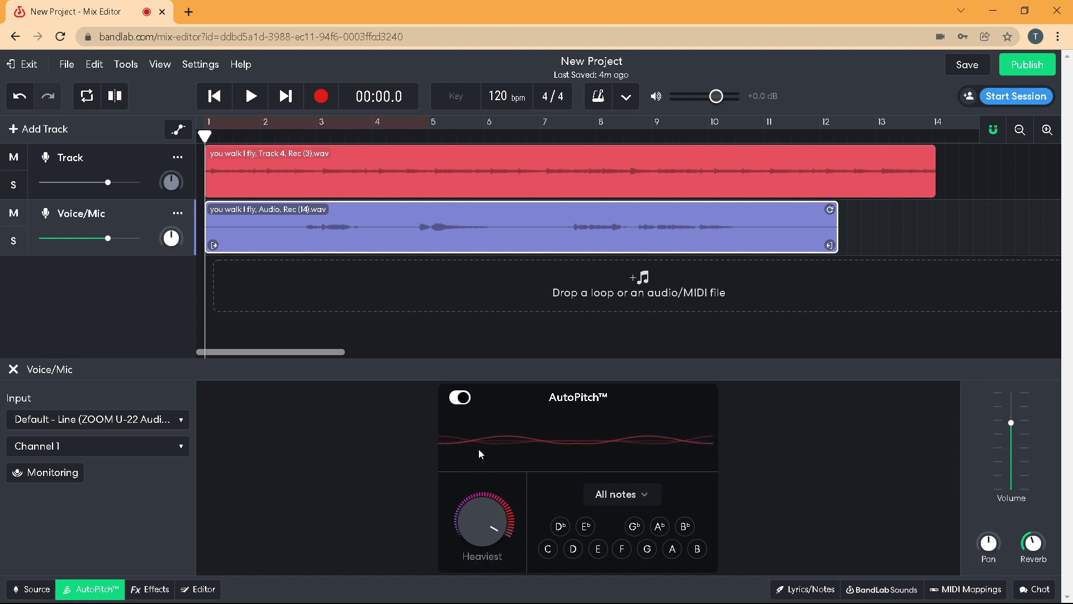
drag(475, 524, 479, 574)
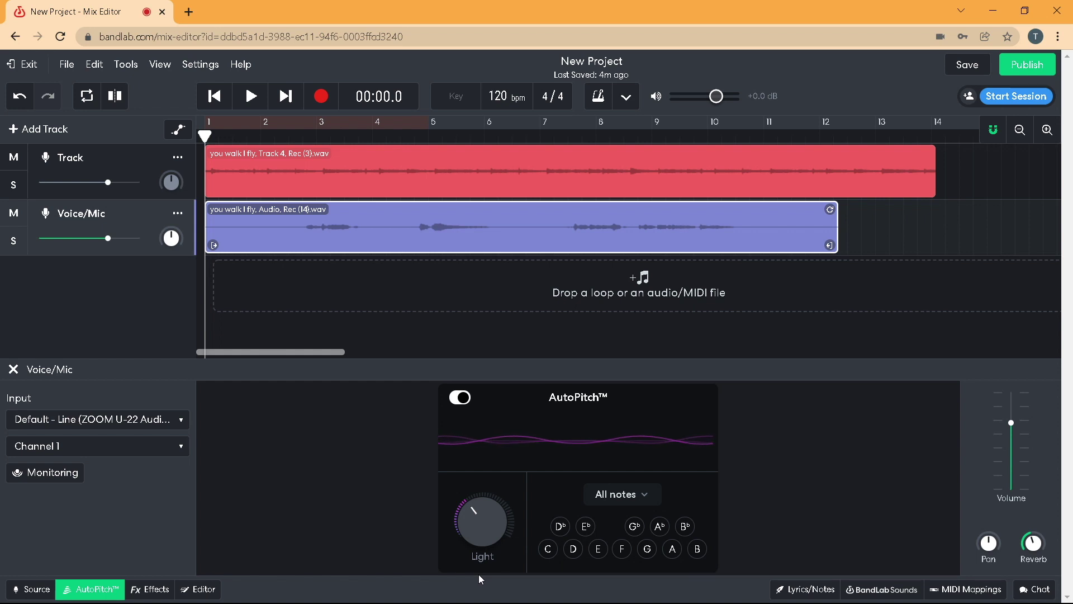
click(626, 495)
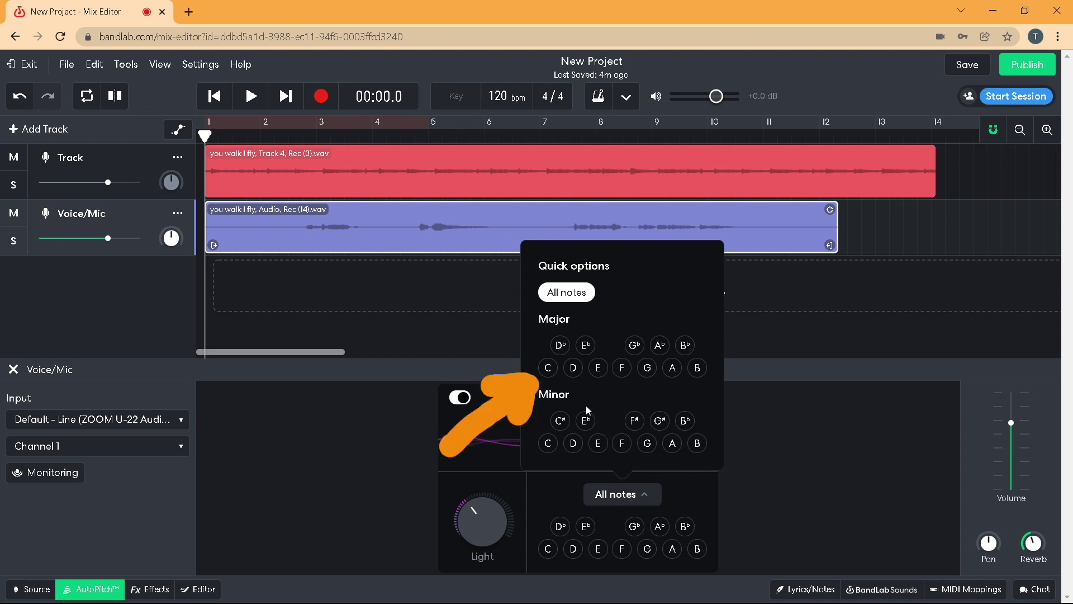
click(547, 369)
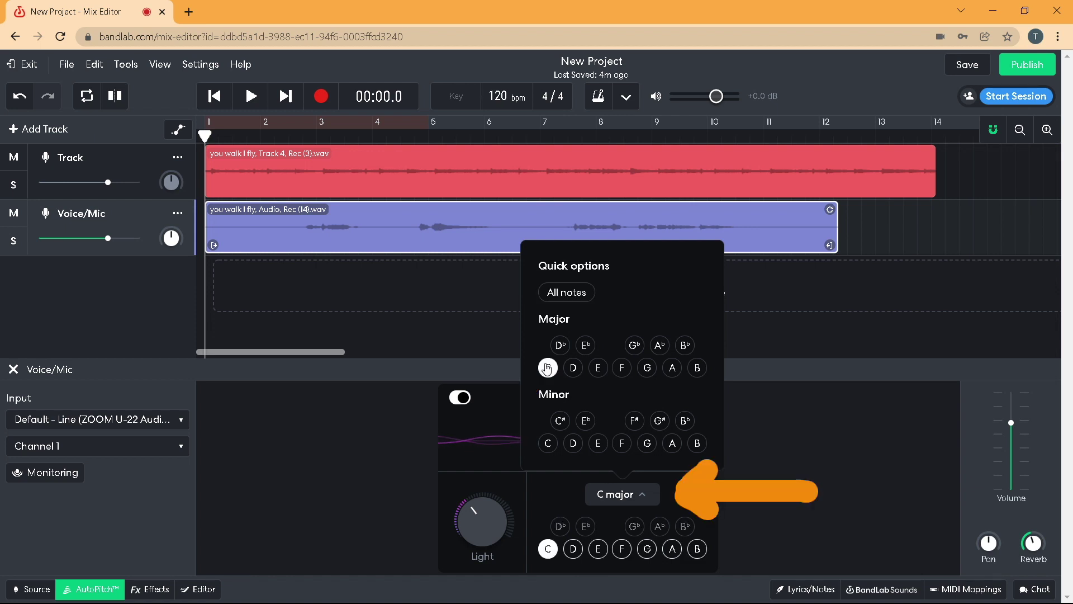
click(620, 497)
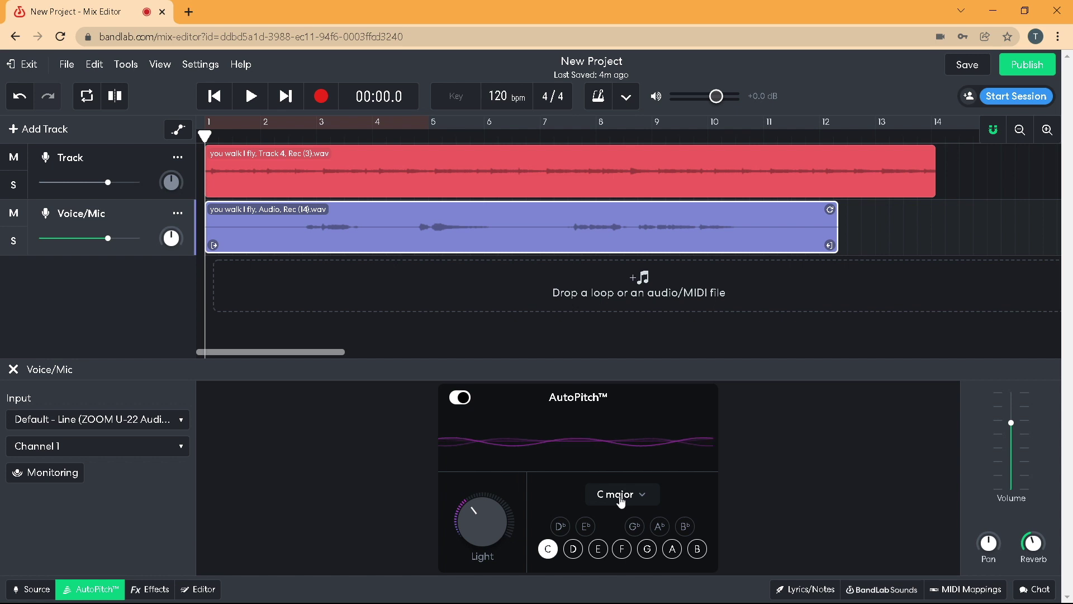
click(621, 500)
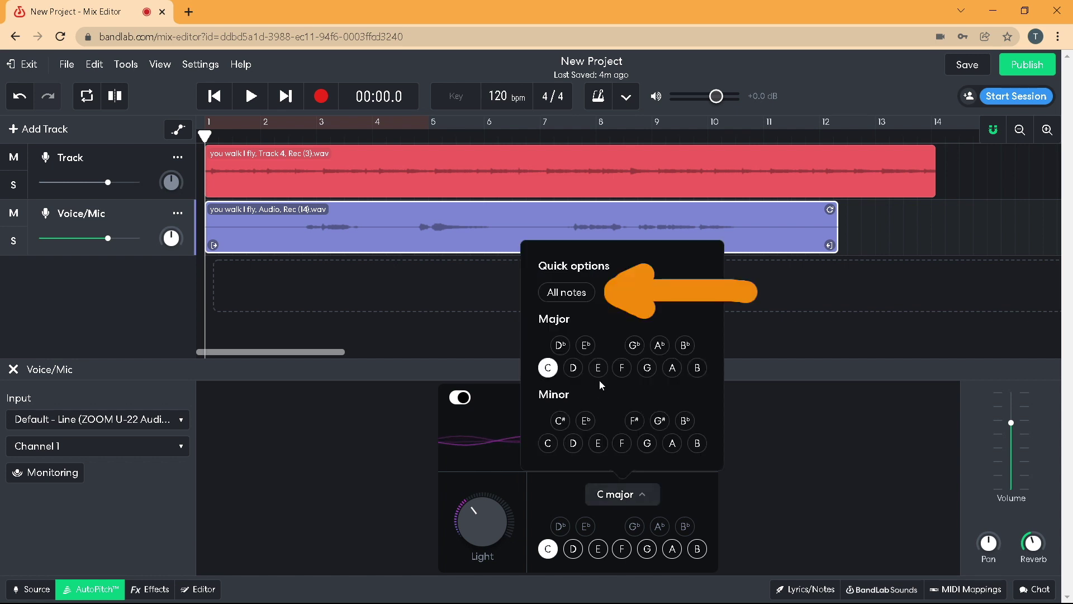
click(567, 294)
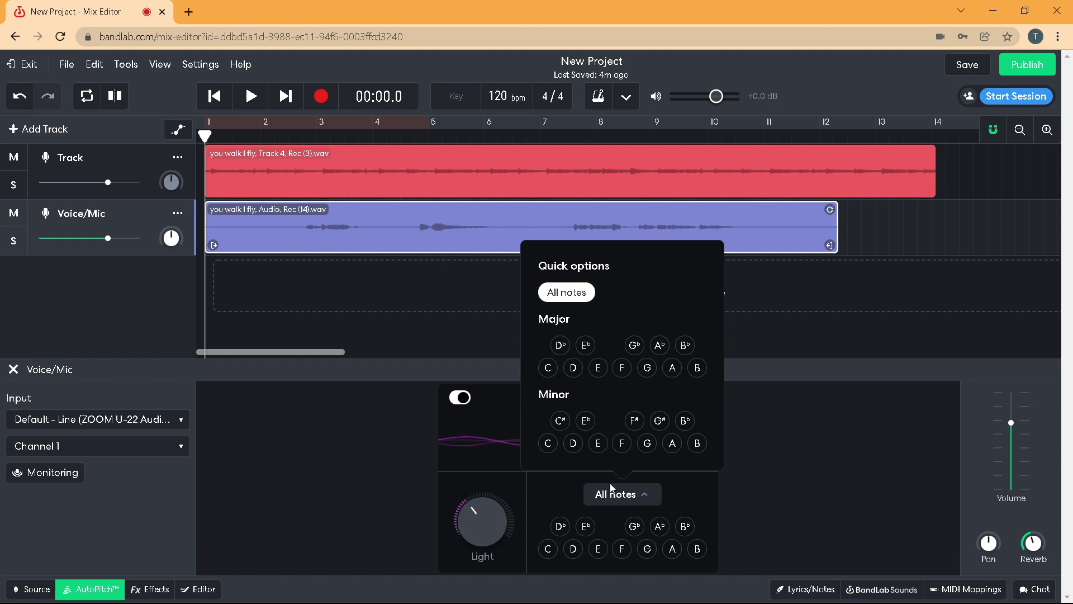
click(613, 499)
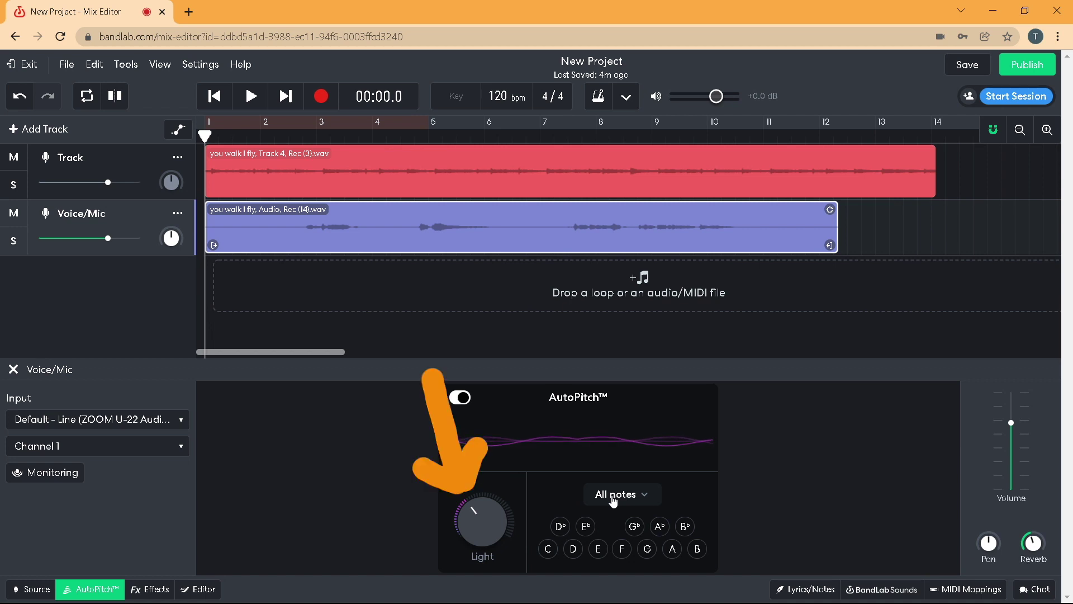
Raise the AutoPitch strength to Heaviest and loop bars 1–14 with the L shortcut
mouse_move(484, 525)
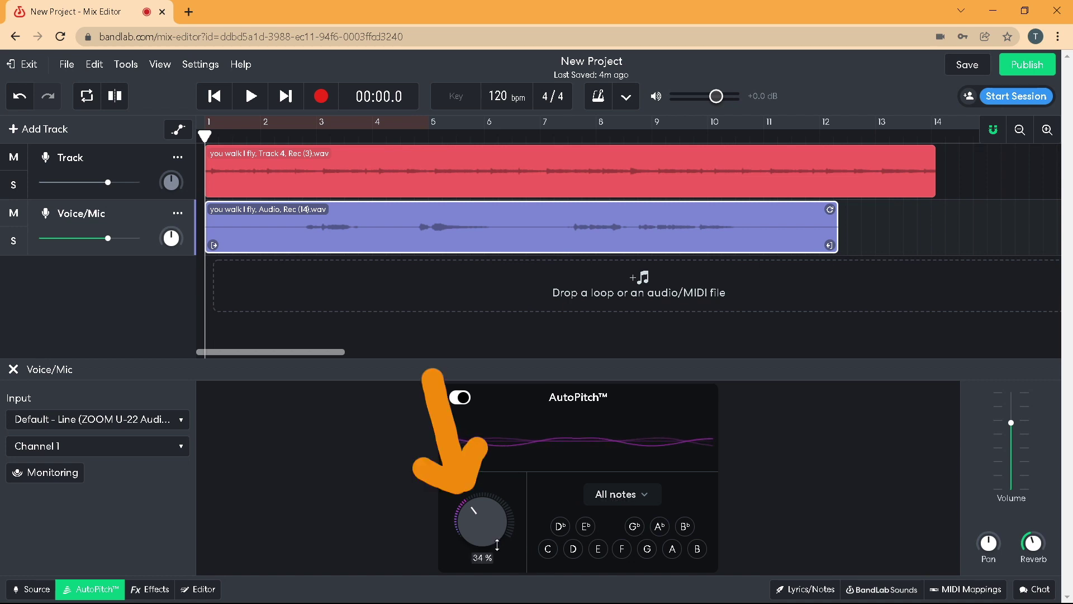
drag(486, 527, 482, 485)
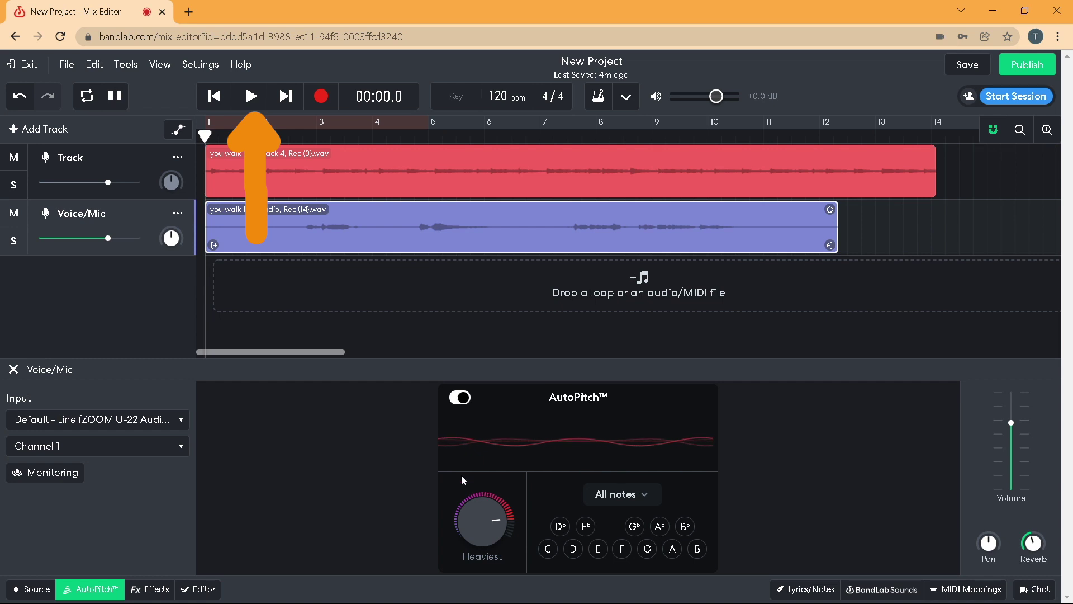
key(l)
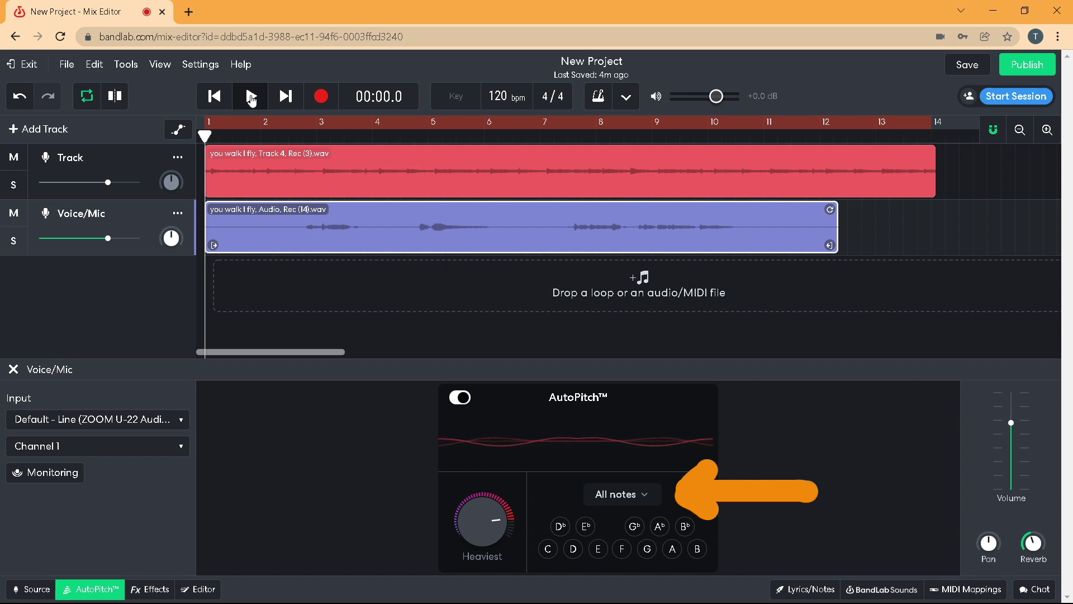
Start playback and choose C major from the AutoPitch key choices
click(251, 98)
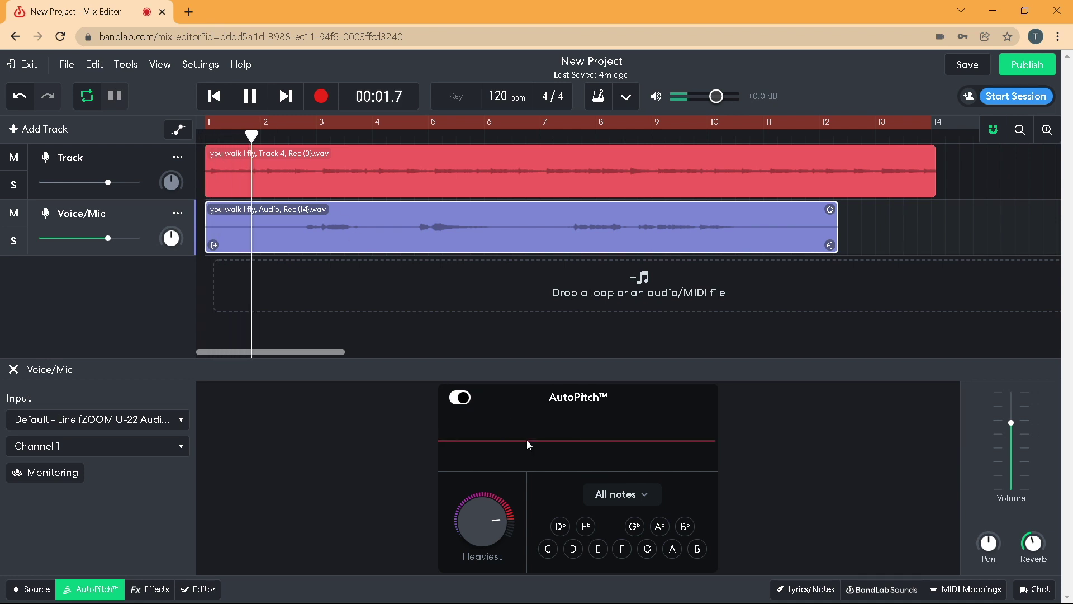
click(618, 497)
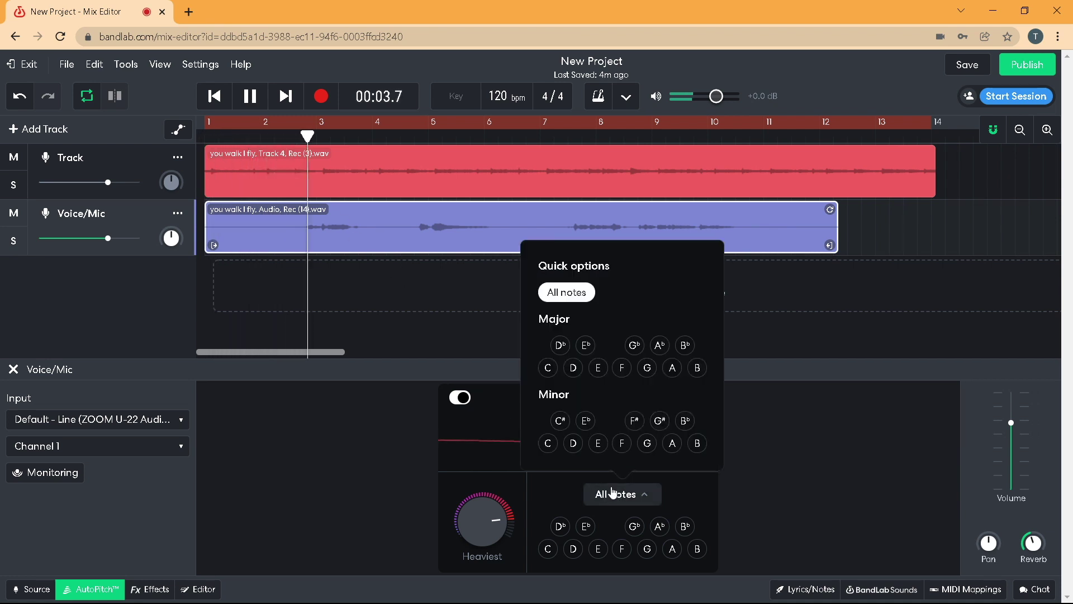
click(548, 367)
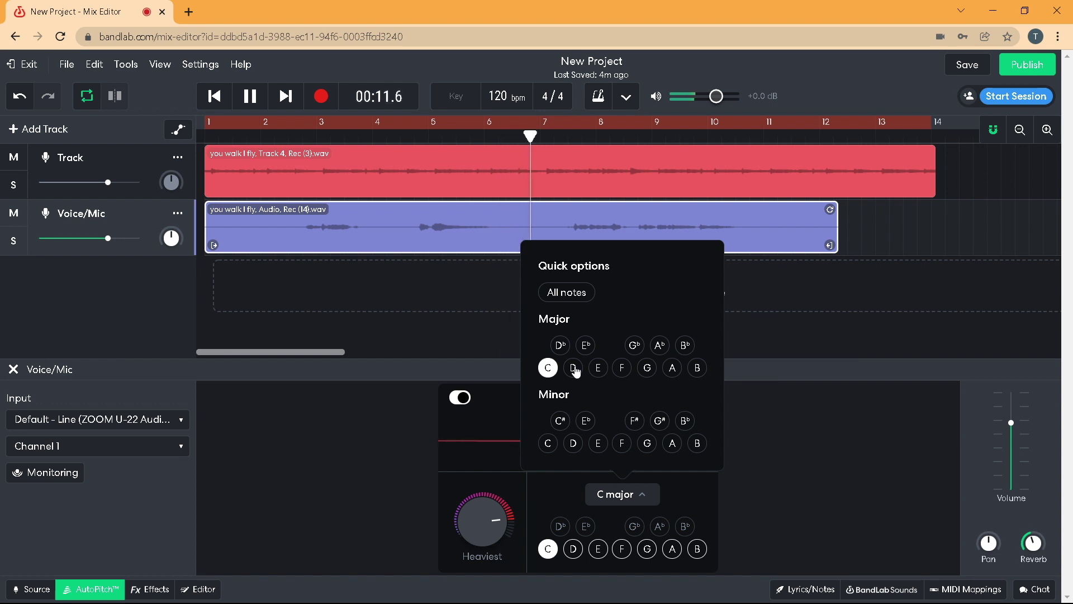
Audition D, E, F and G major, return to C major, and stop playback
click(574, 368)
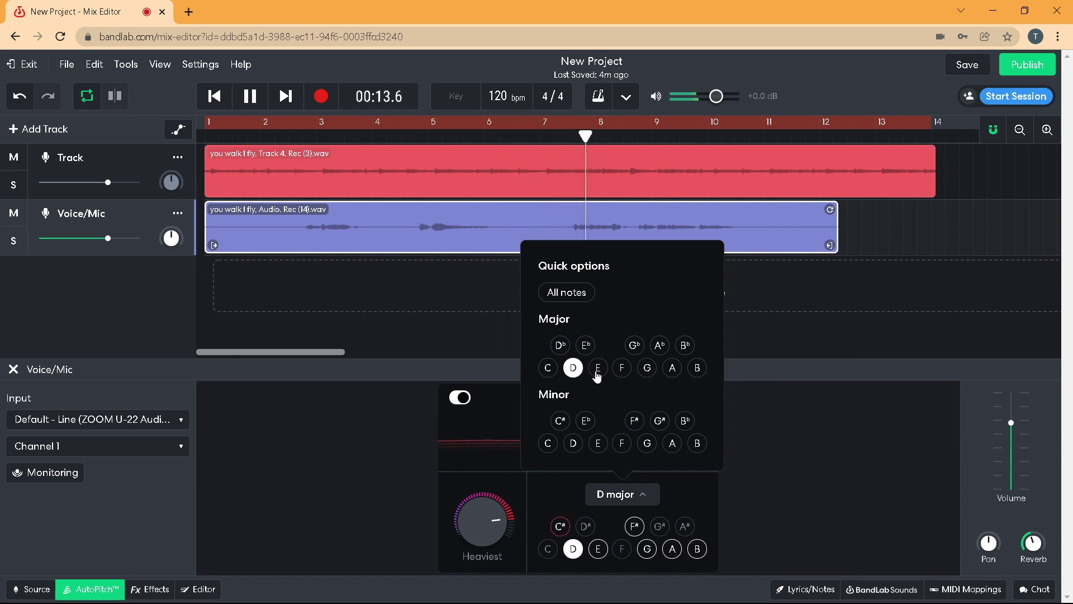
click(597, 369)
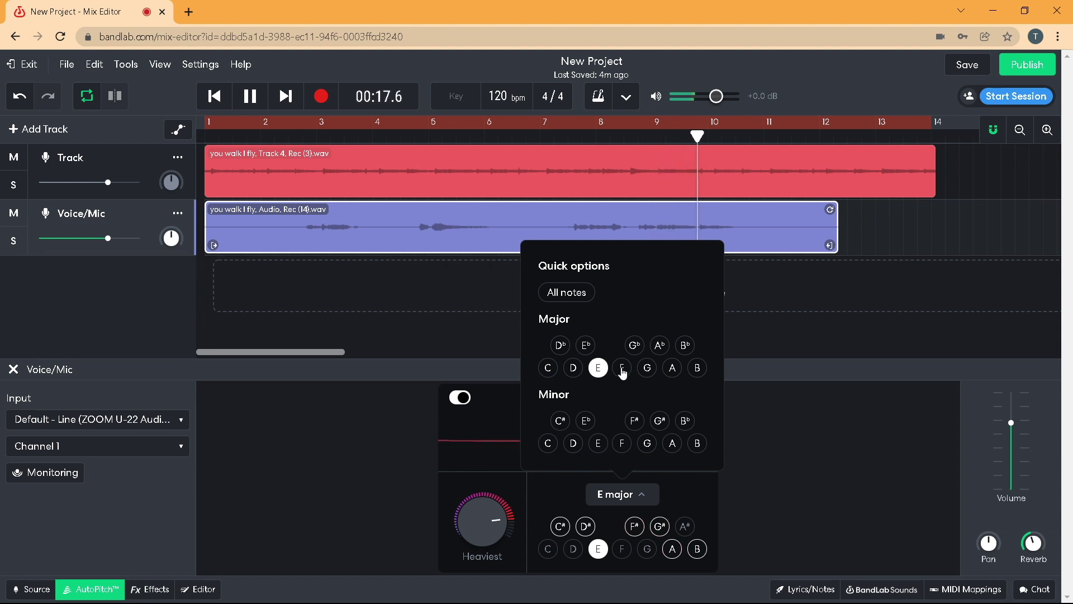
click(623, 369)
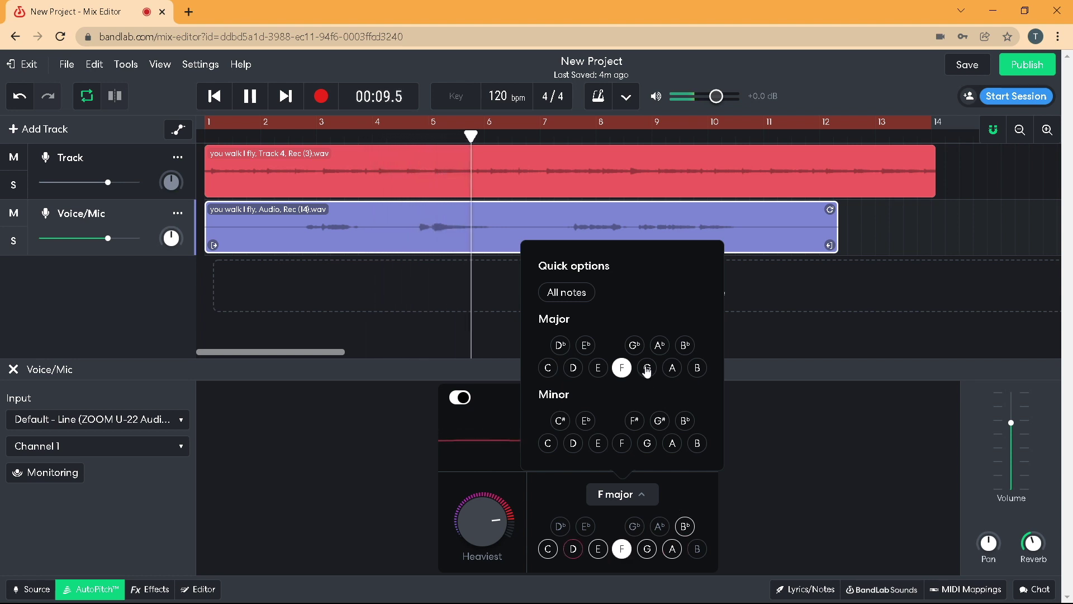
click(646, 369)
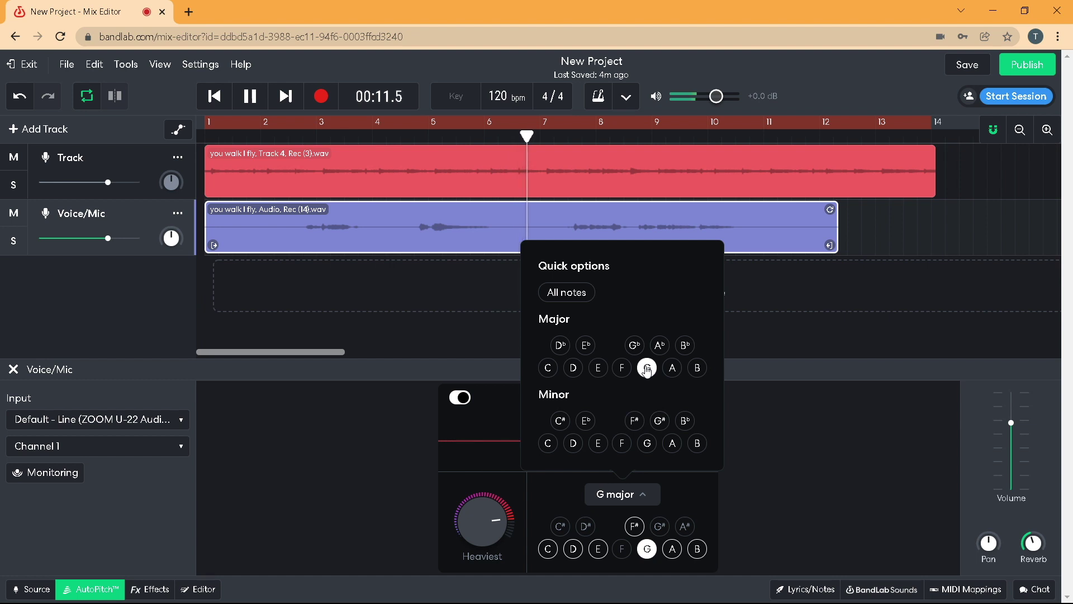
click(549, 368)
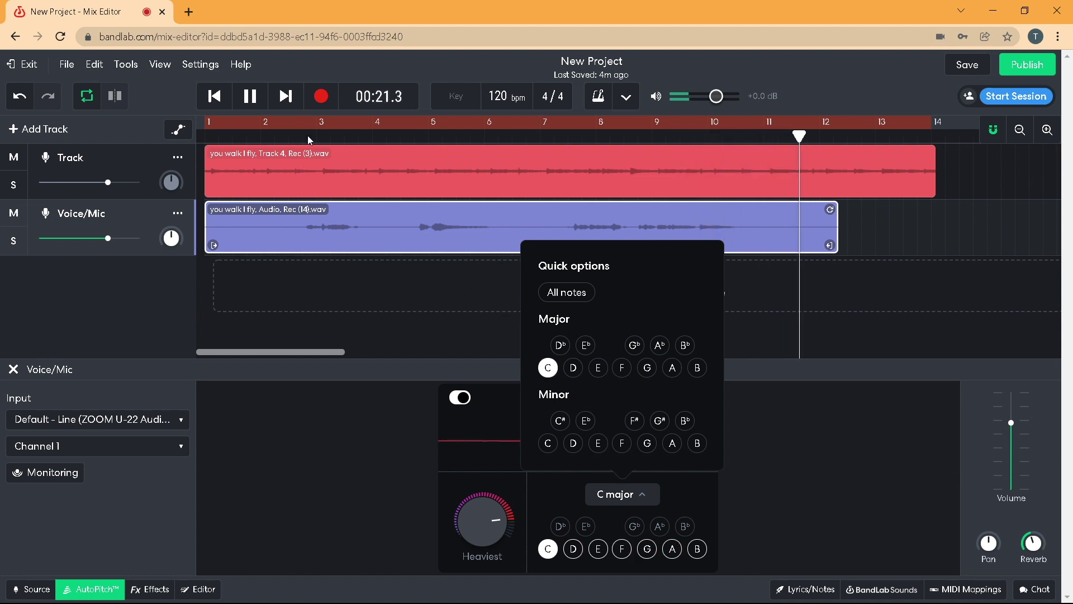
click(251, 99)
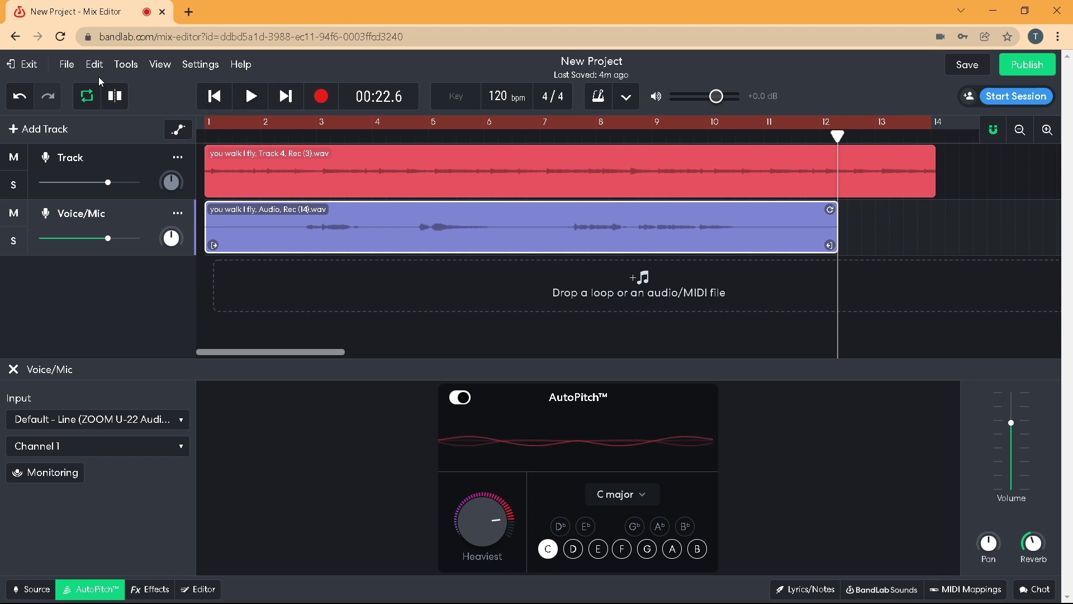
Add an empty Voice/Mic 2 track and place the playhead near bar 4.4
click(30, 133)
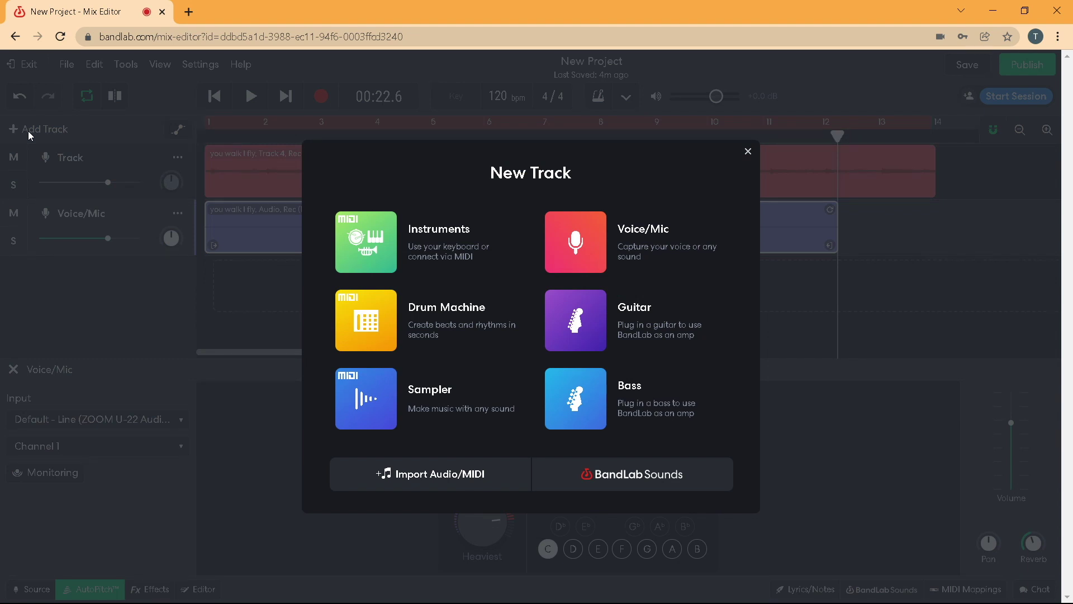
click(589, 268)
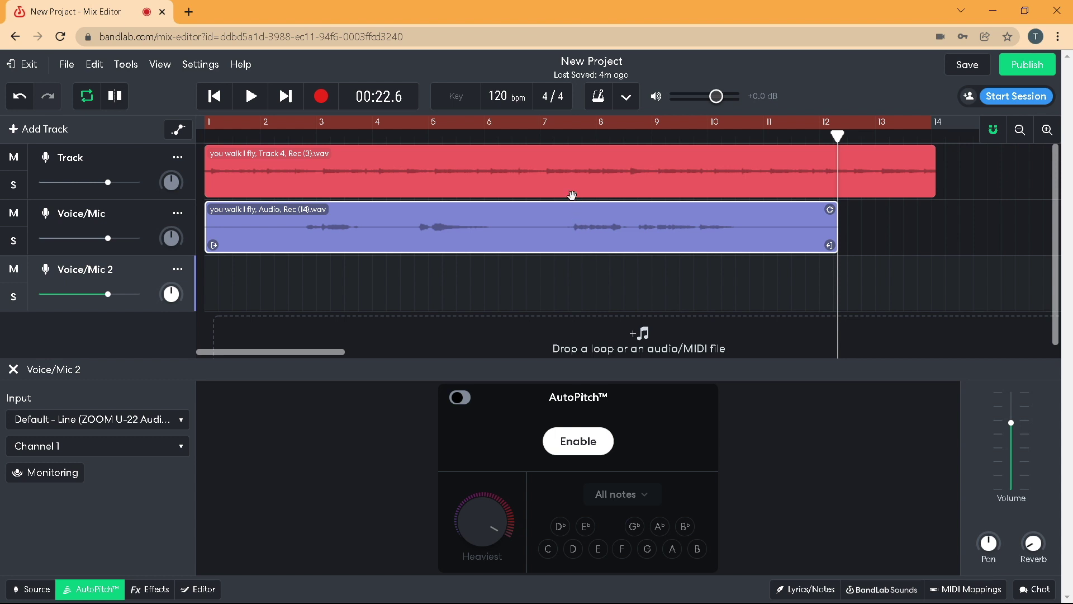
click(400, 138)
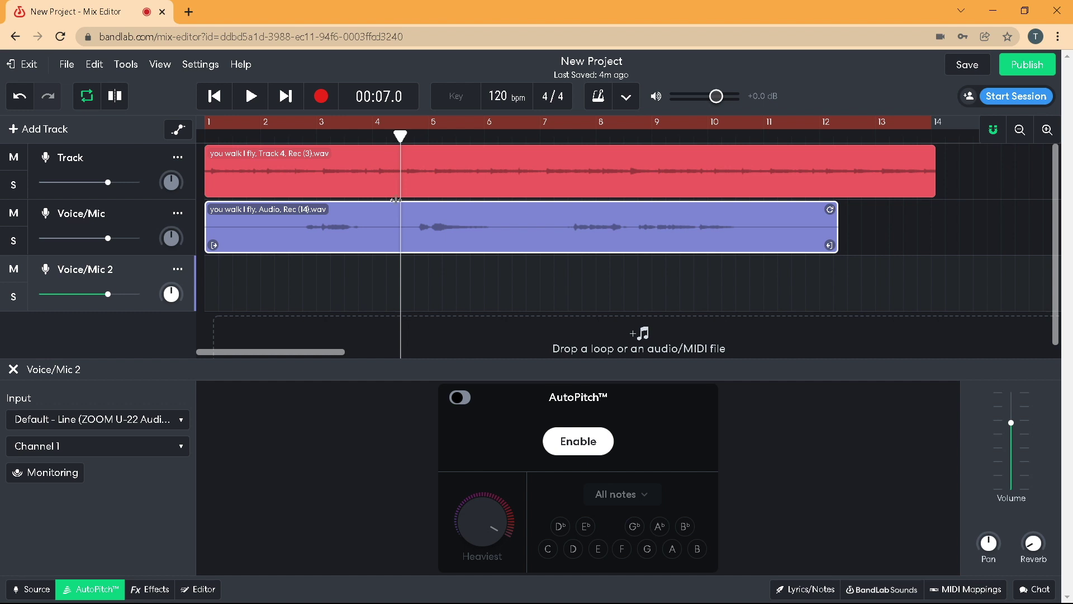
Slice the vocal region at bar 4.4, then slice the second piece at bar 6.6
right_click(414, 222)
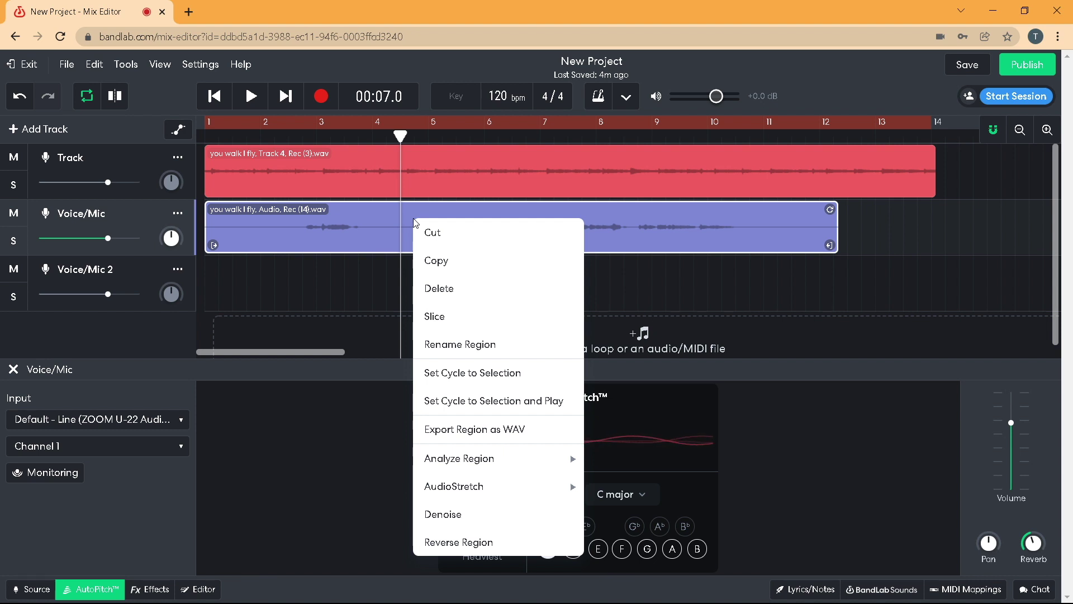
click(445, 322)
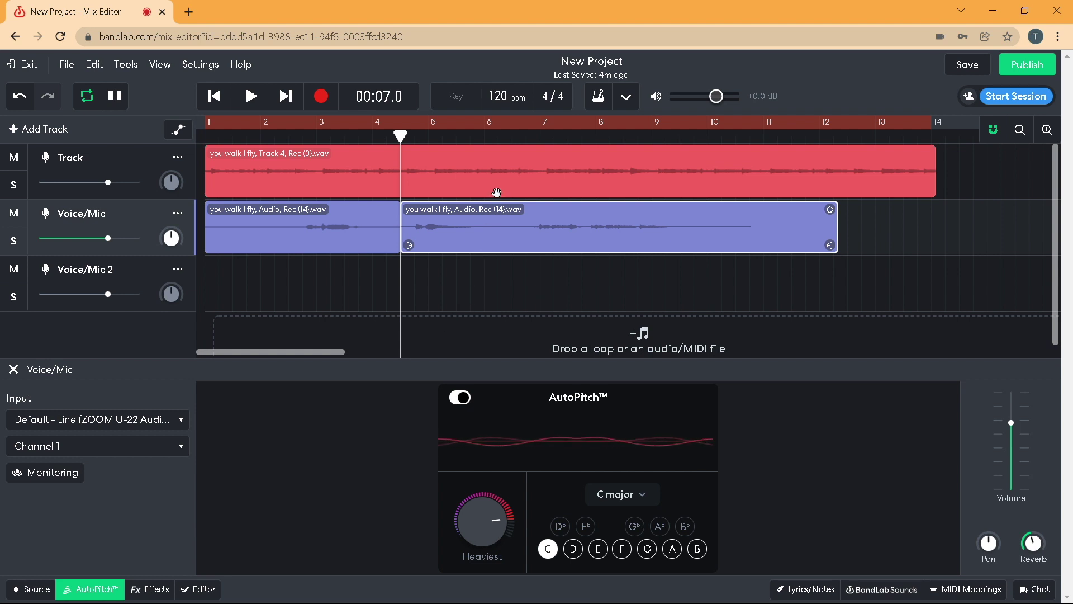
click(521, 137)
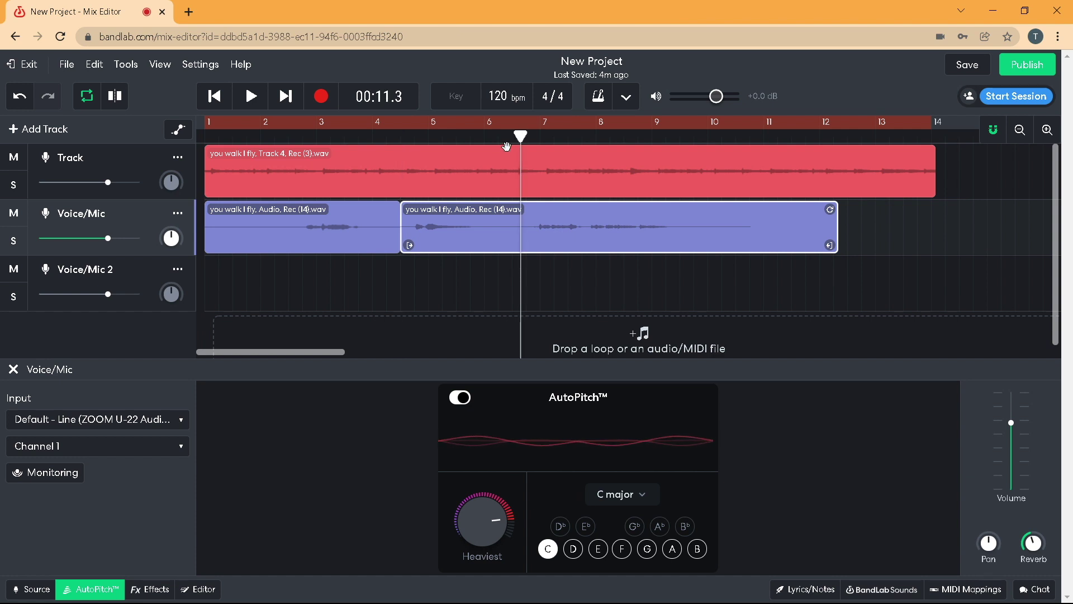
right_click(509, 231)
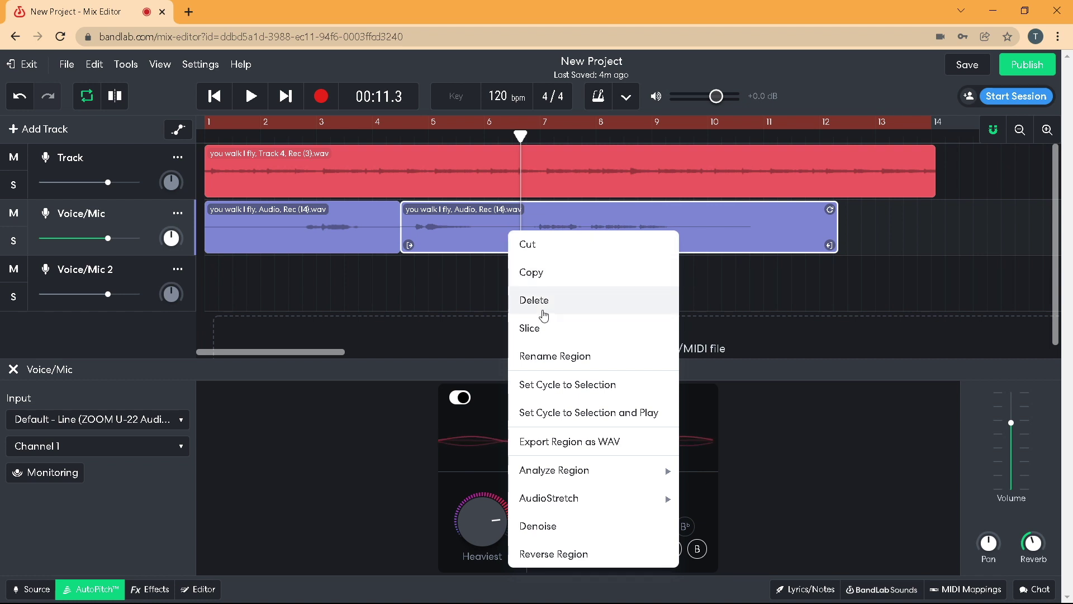
click(538, 329)
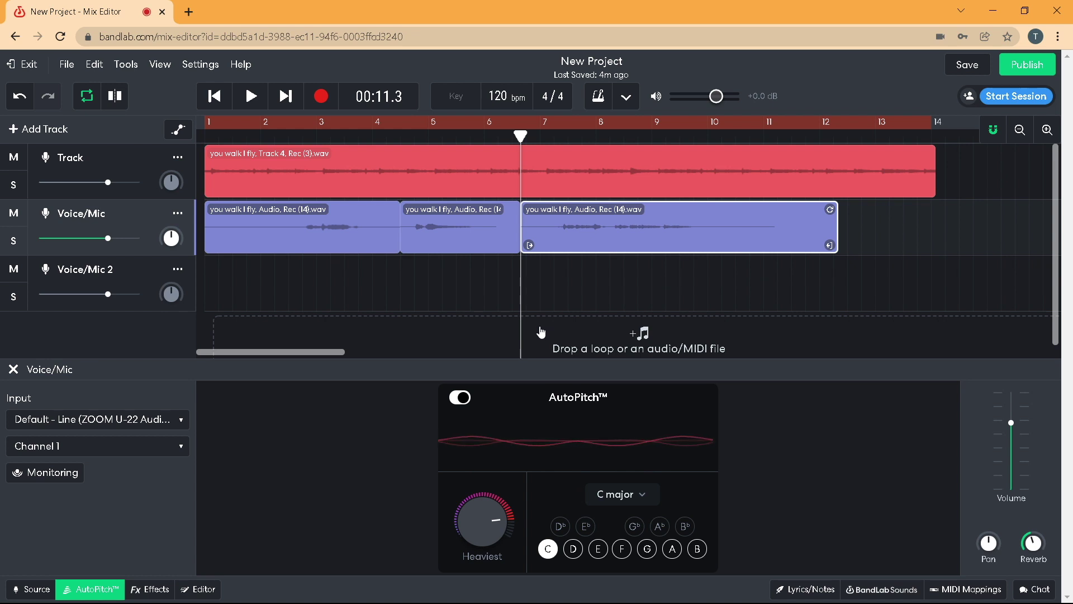
Drag the middle vocal piece (bars 4.5–6.6) down onto Voice/Mic 2 and select it
drag(464, 237, 467, 265)
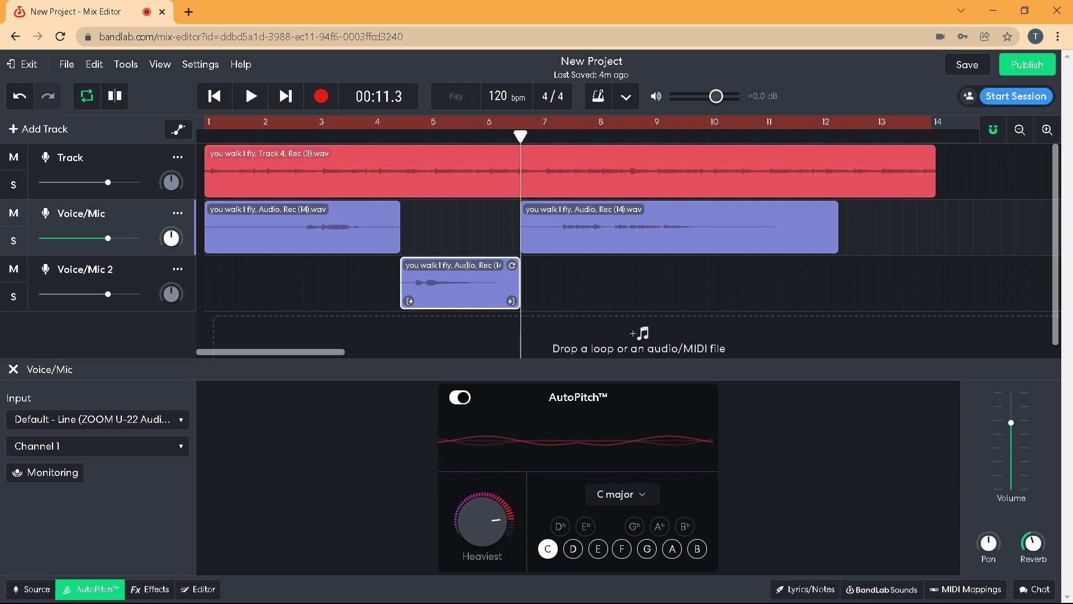
click(439, 290)
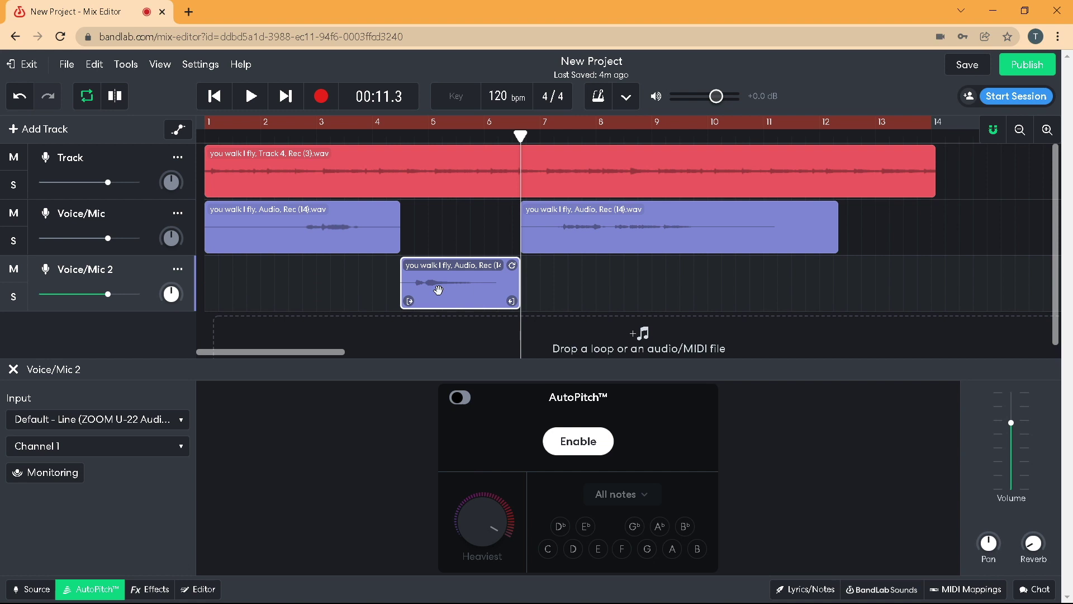